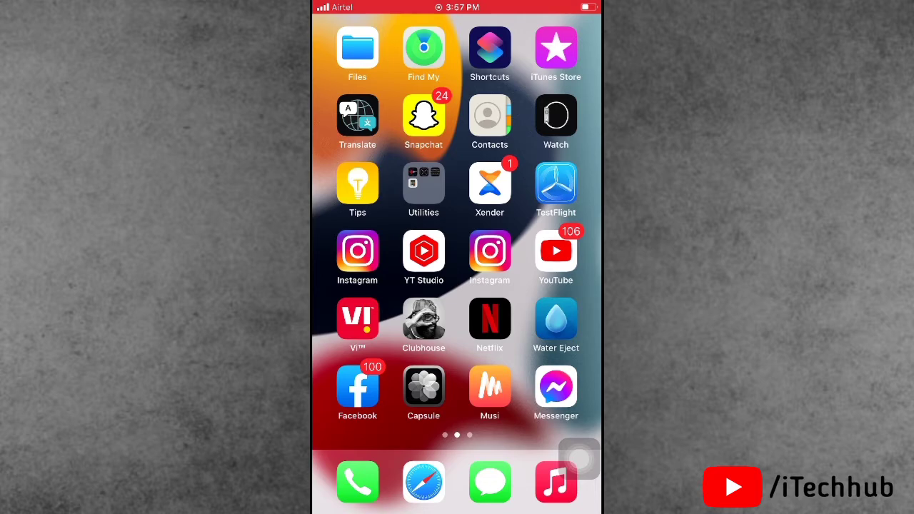
Step: Change the Music EQ from Late Night to Off, then go back to the home screen
drag(543, 214, 357, 214)
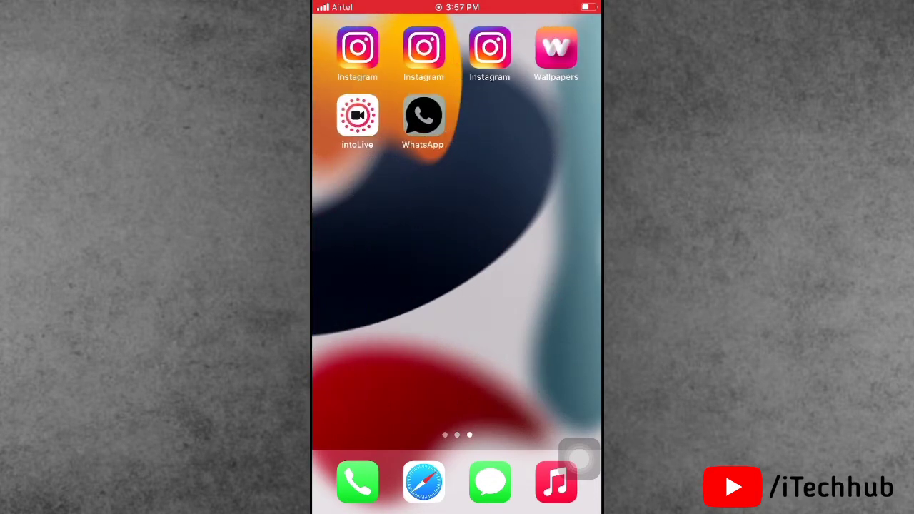
mouse_move(542, 214)
mouse_down()
mouse_move(357, 214)
mouse_move(543, 215)
mouse_up()
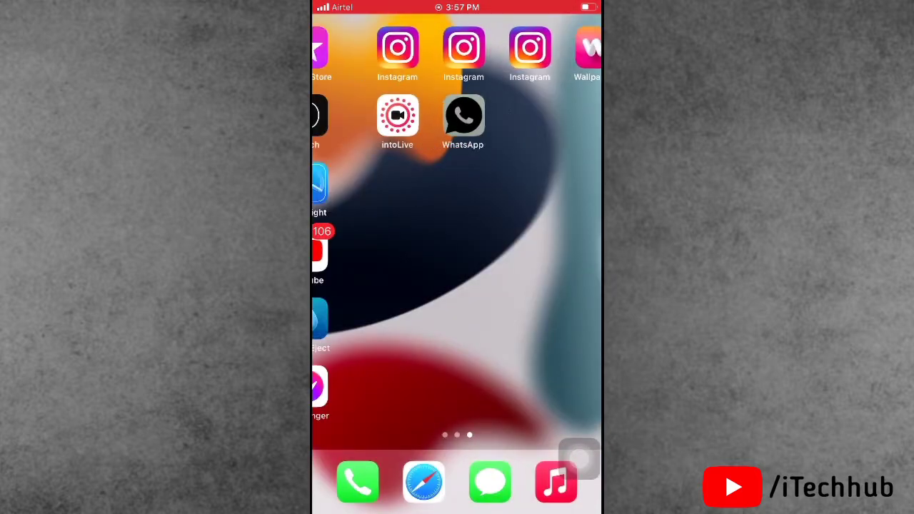
drag(357, 215, 543, 214)
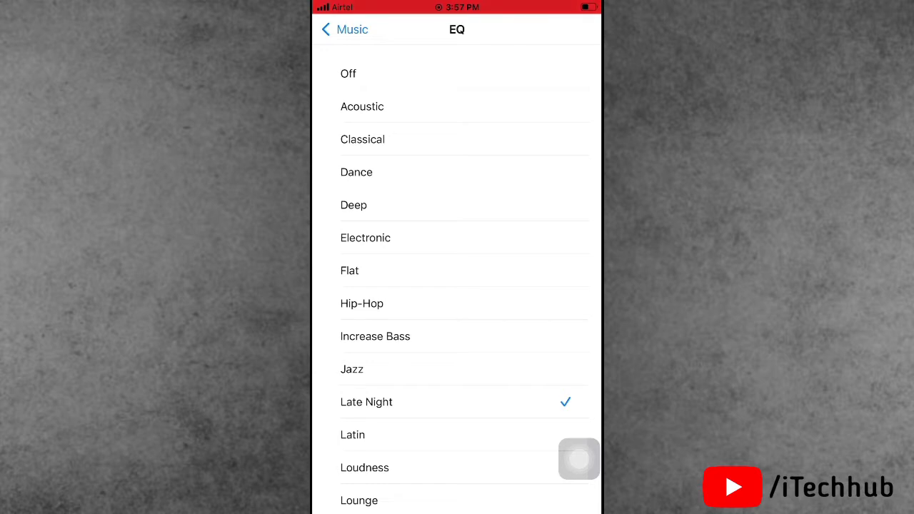
click(457, 74)
click(345, 29)
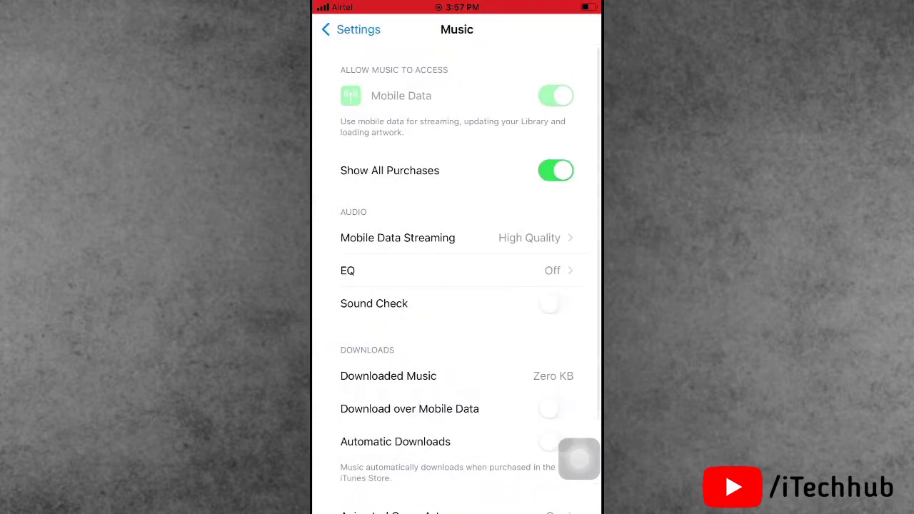
key(super)
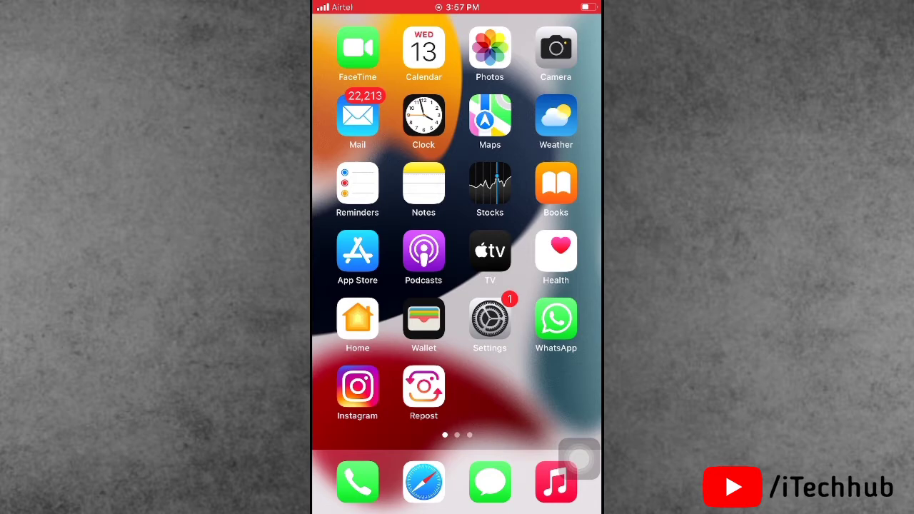
Step: Reach the Reset All Settings confirmation under General > Transfer or Reset iPhone, then exit Settings
mouse_move(557, 285)
mouse_down()
mouse_move(357, 286)
mouse_move(557, 286)
mouse_up()
click(490, 320)
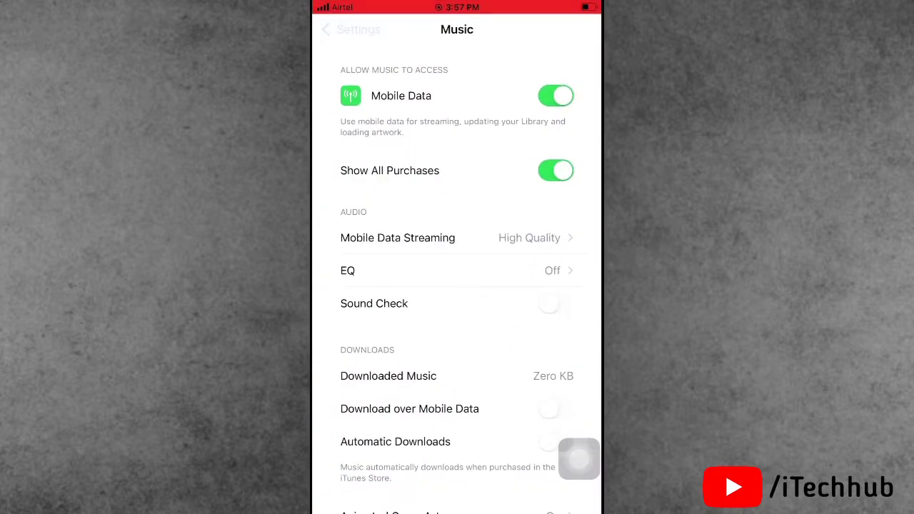
click(357, 30)
scroll(456, 286, up, 8)
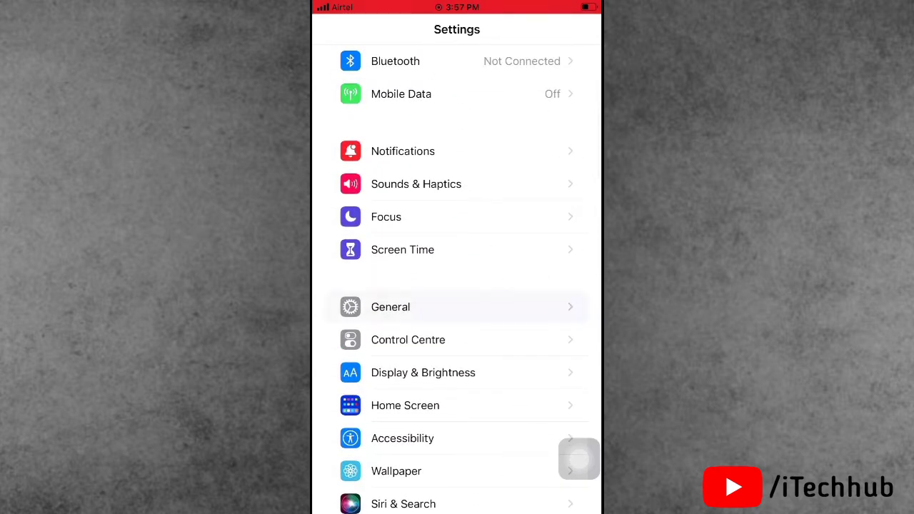
click(457, 306)
scroll(457, 285, down, 6)
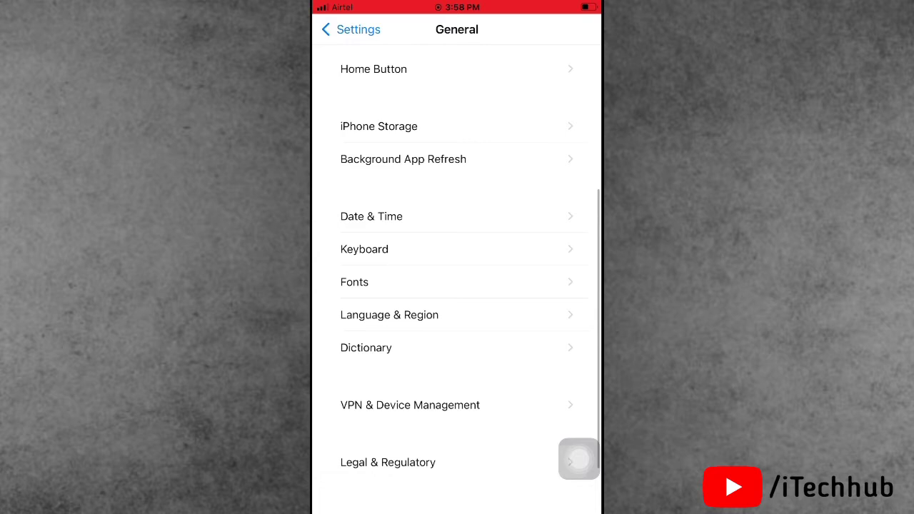
scroll(457, 285, down, 3)
click(400, 428)
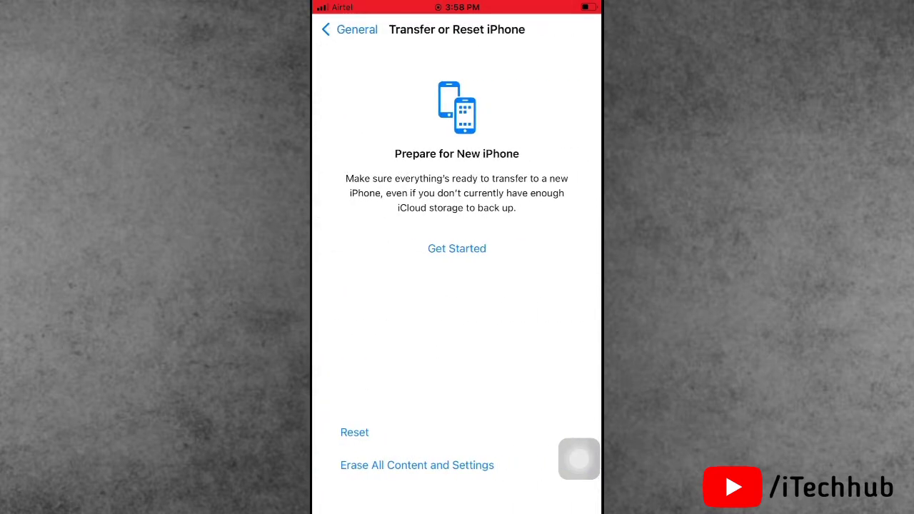
click(354, 431)
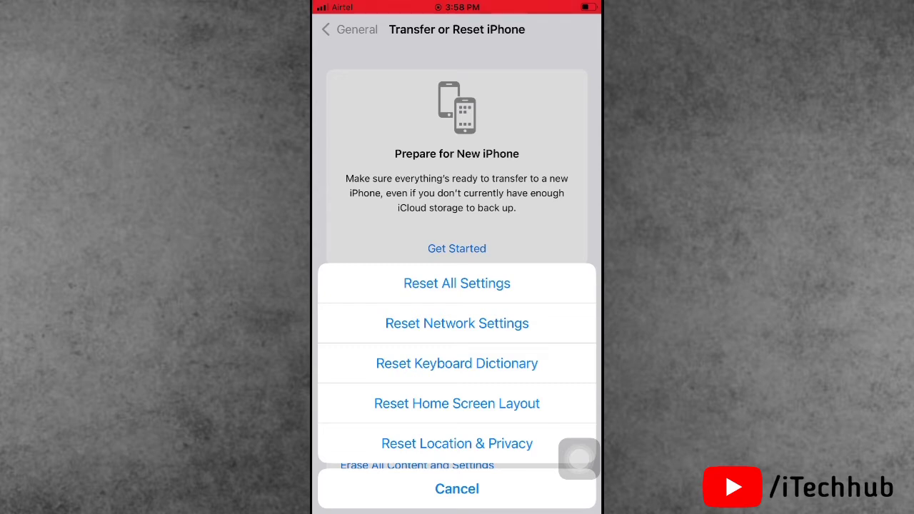
click(457, 283)
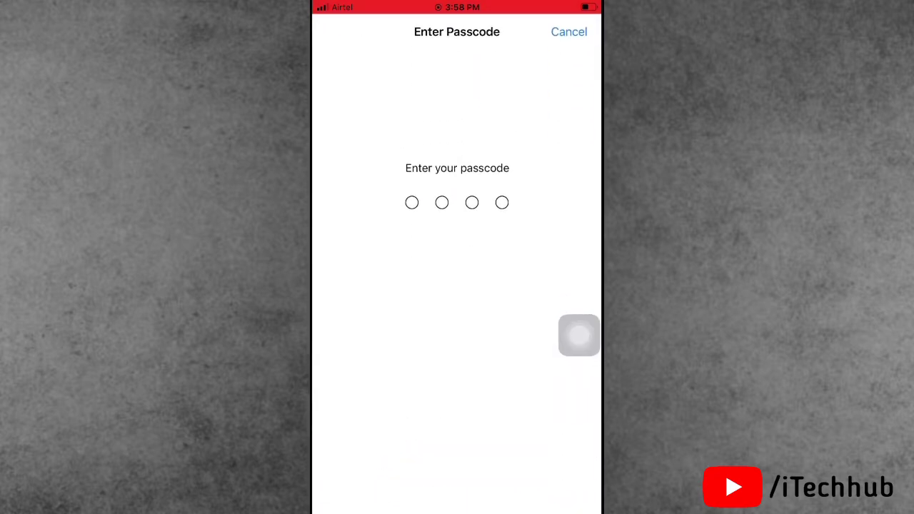
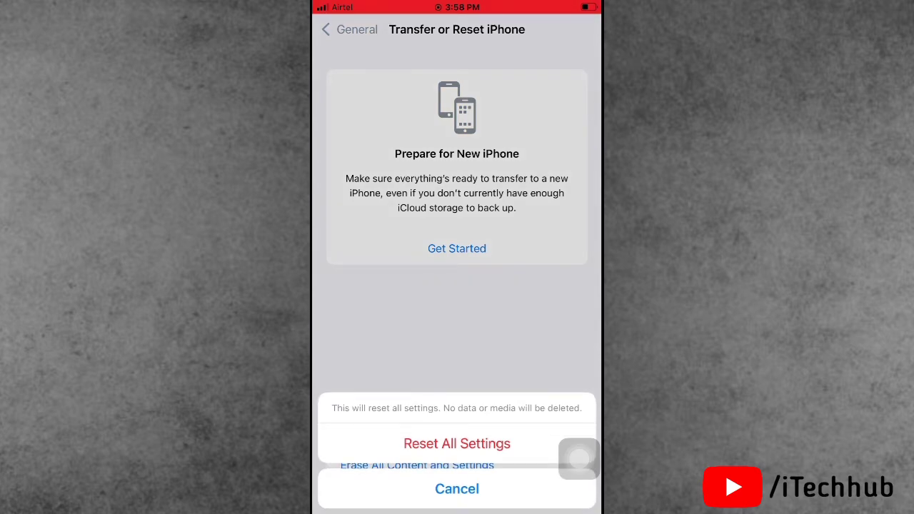
key(super)
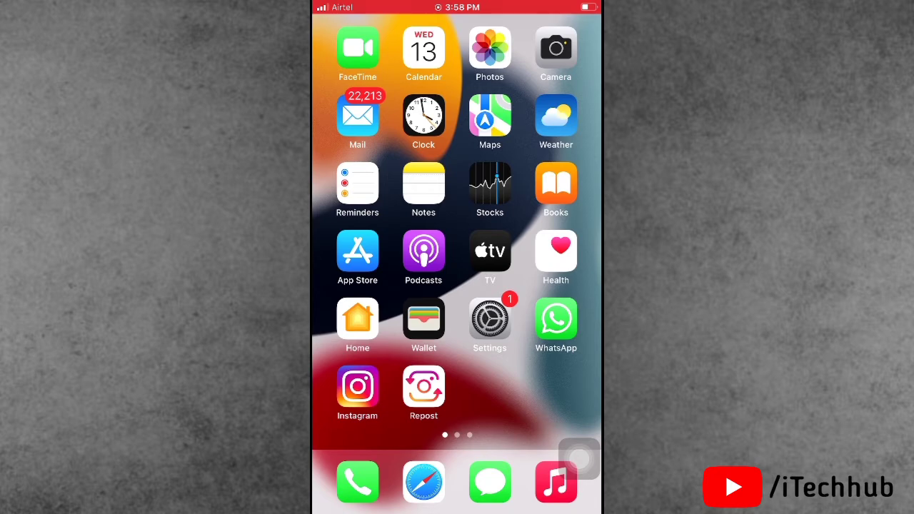
Step: Power off the iPhone from General > Shut Down, then unlock it after restarting
click(489, 319)
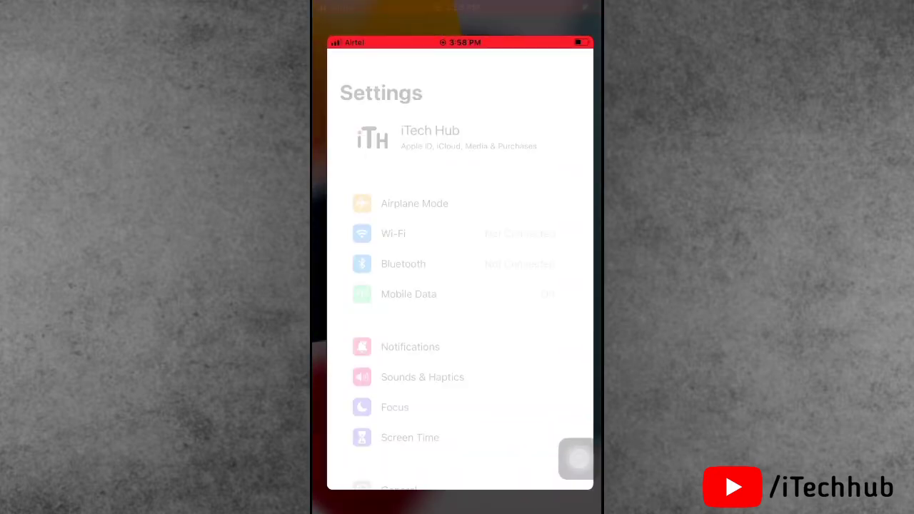
scroll(457, 285, down, 2)
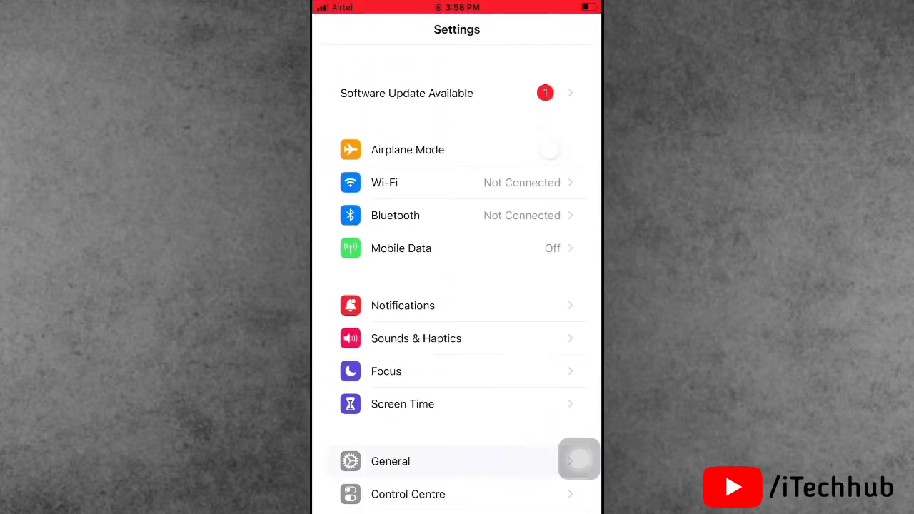
click(443, 461)
scroll(457, 286, down, 3)
scroll(457, 286, down, 3)
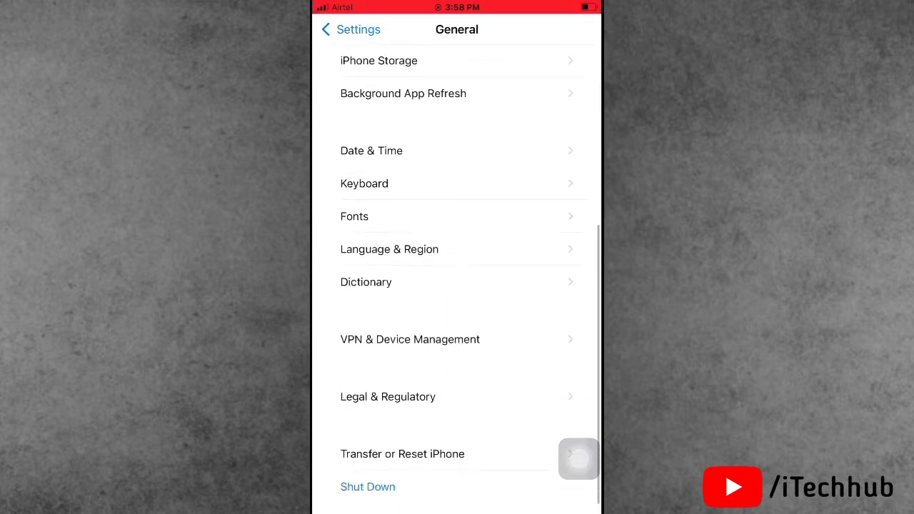
click(402, 438)
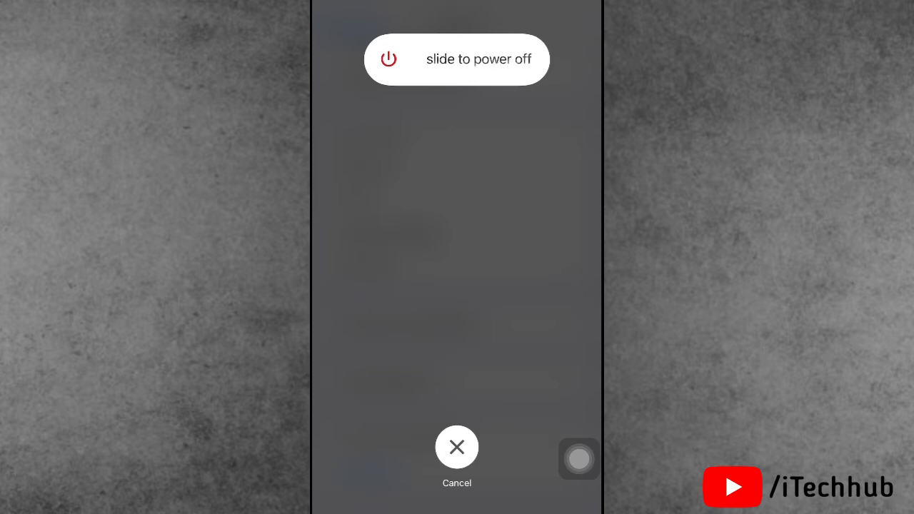
click(457, 447)
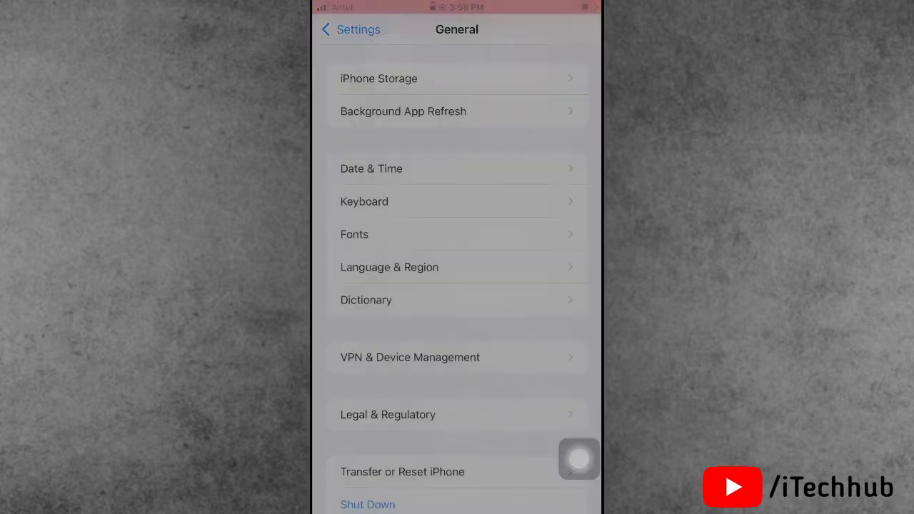
click(367, 471)
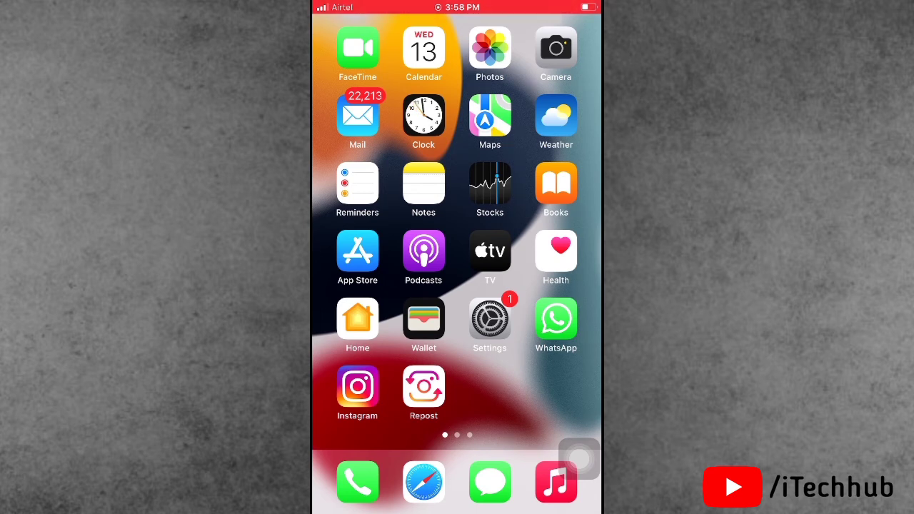
Step: Toggle Airplane Mode on and back off, then swipe Settings closed
click(489, 319)
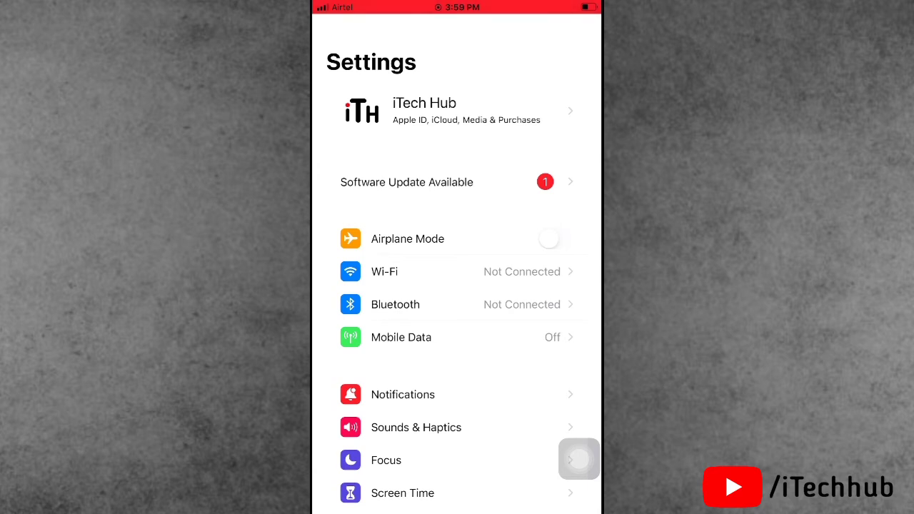
click(554, 238)
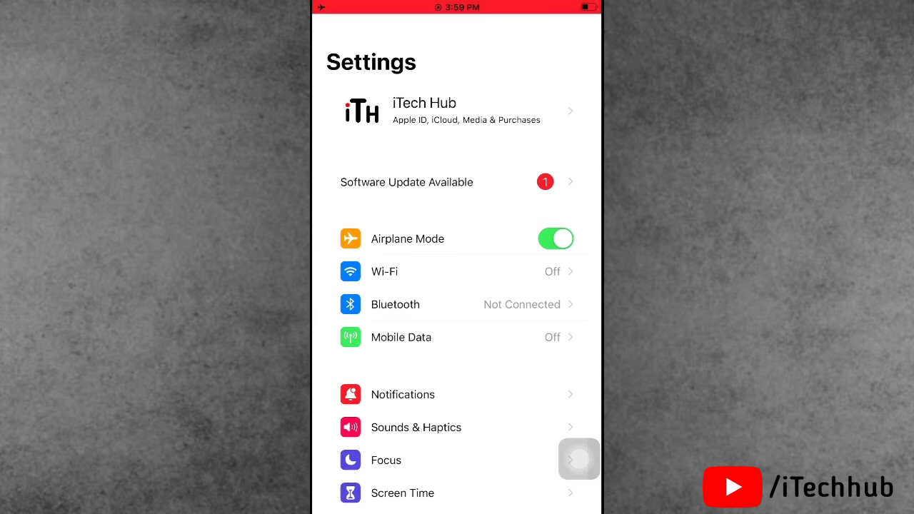
click(554, 238)
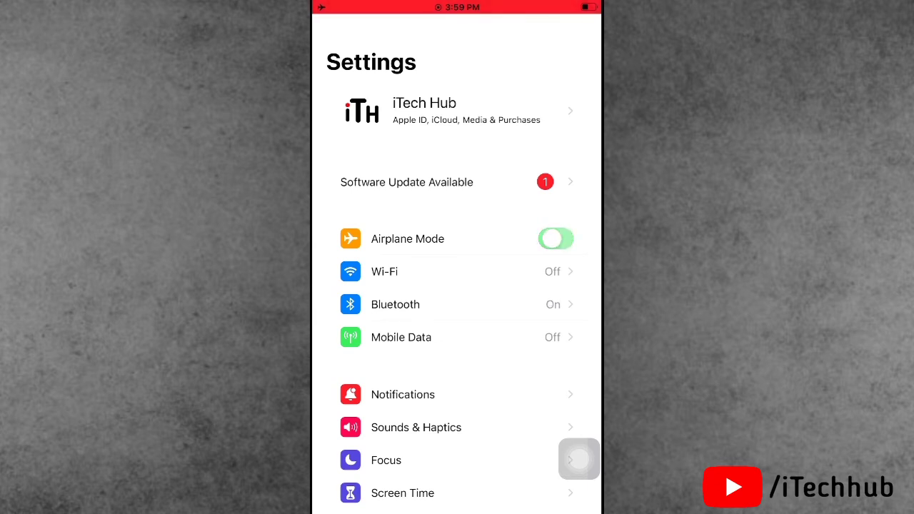
drag(457, 500, 456, 71)
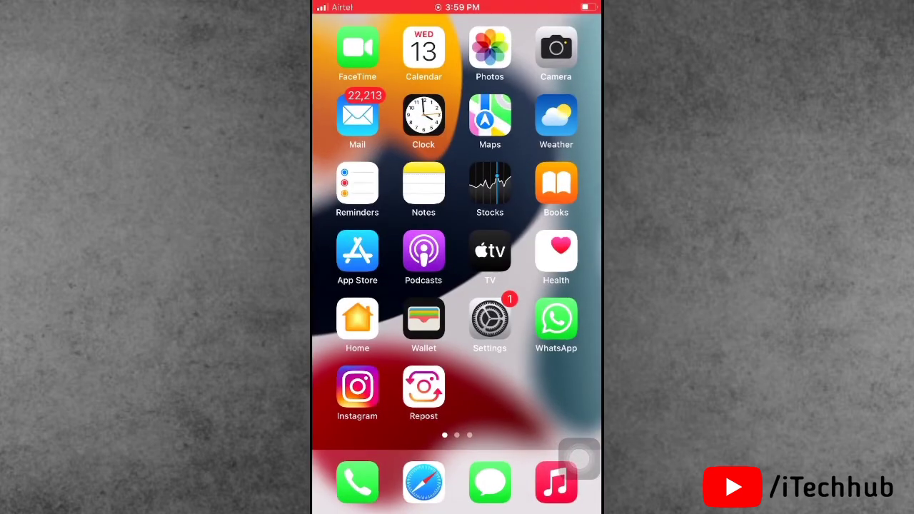